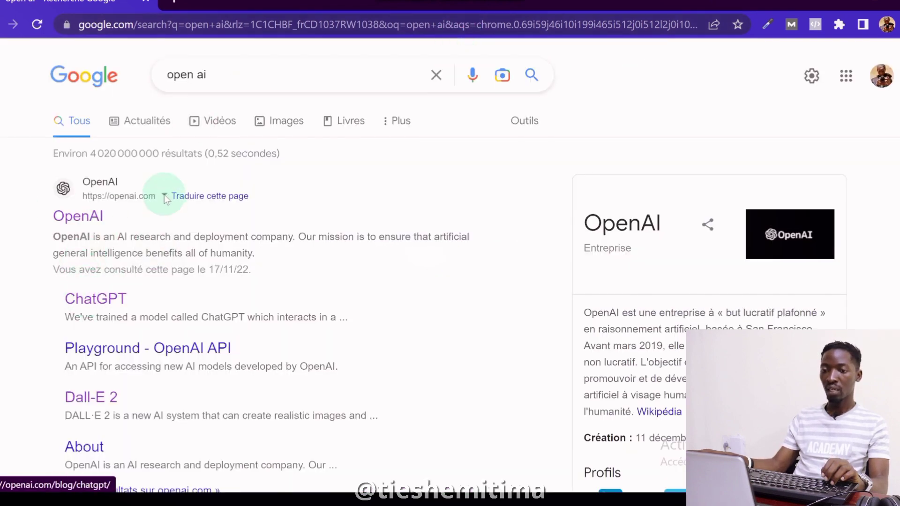
Open OpenAI's ChatGPT page from the search results and launch the ChatGPT research release in the browser.
{"action": "left_click", "coordinate": [101, 302]}
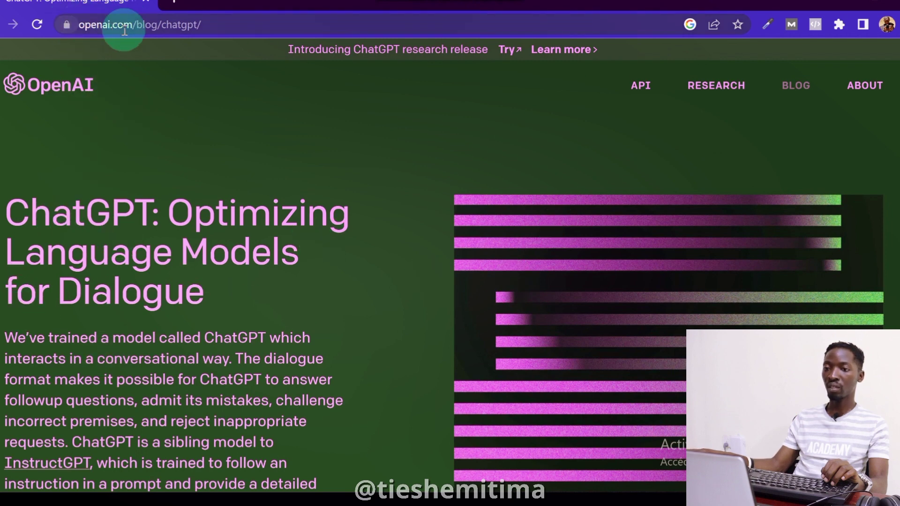
{"action": "left_click", "coordinate": [331, 50]}
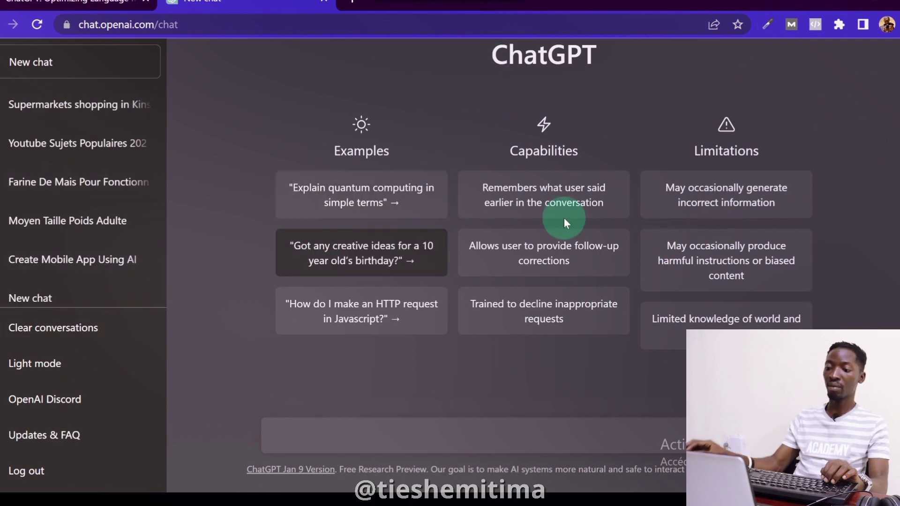
{"action": "key", "text": "XF86MonBrightnessUp"}
{"action": "key", "text": "XF86MonBrightnessUp"}
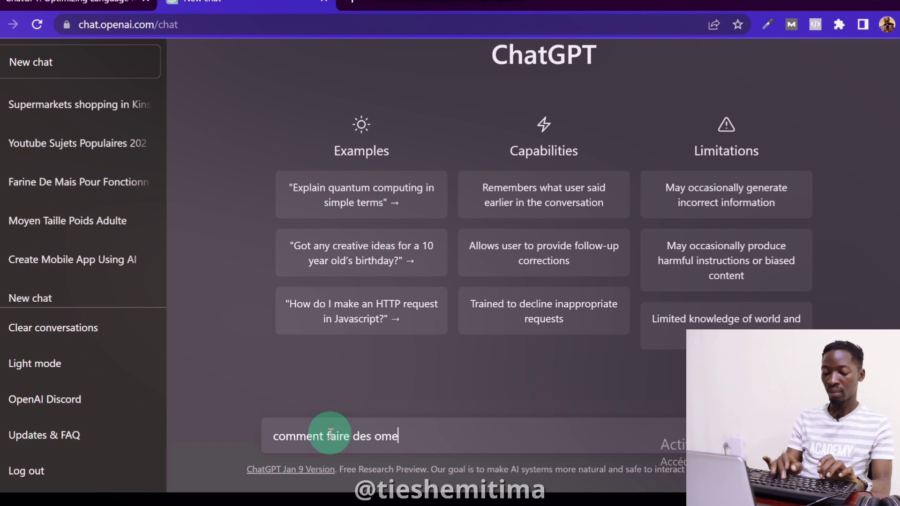
Send the prompt "comment faire des omelettes" and read through the generated recipe.
{"action": "type", "text": "es"}
{"action": "key", "text": "Return"}
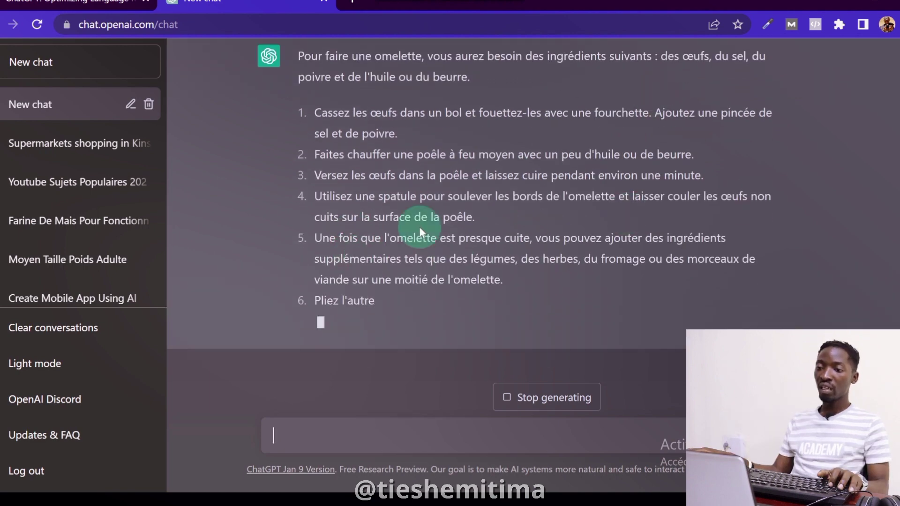
{"action": "scroll", "coordinate": [426, 233], "scroll_direction": "up", "scroll_amount": 1}
{"action": "scroll", "coordinate": [426, 232], "scroll_direction": "down", "scroll_amount": 1}
{"action": "scroll", "coordinate": [434, 228], "scroll_direction": "up", "scroll_amount": 1}
{"action": "scroll", "coordinate": [440, 225], "scroll_direction": "up", "scroll_amount": 1}
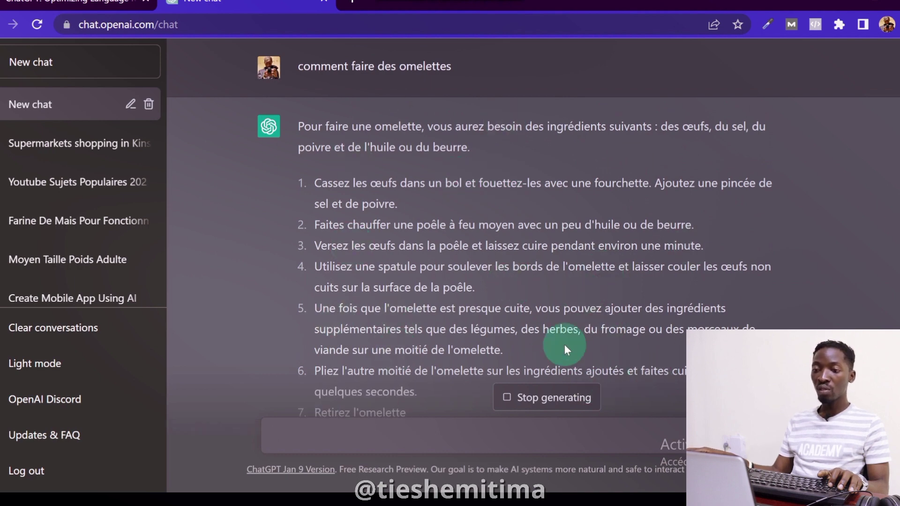
{"action": "left_click", "coordinate": [553, 403]}
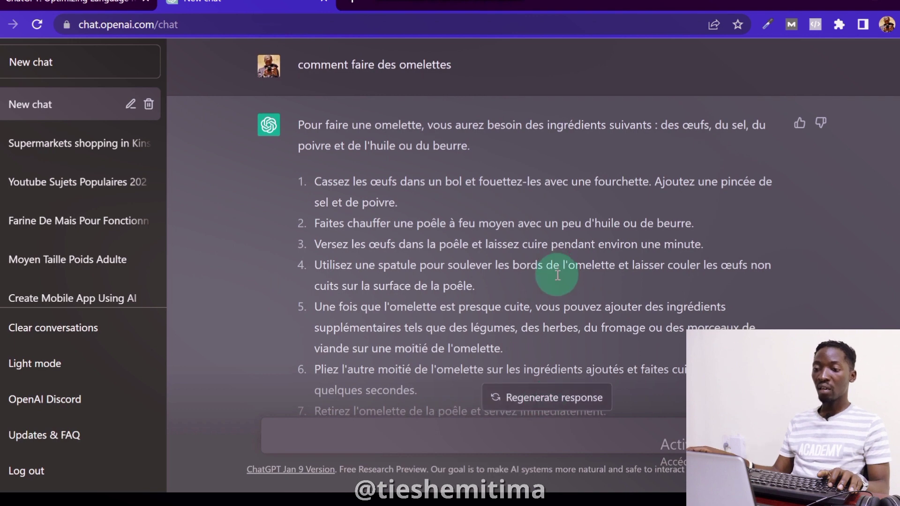
{"action": "scroll", "coordinate": [562, 260], "scroll_direction": "down", "scroll_amount": 2}
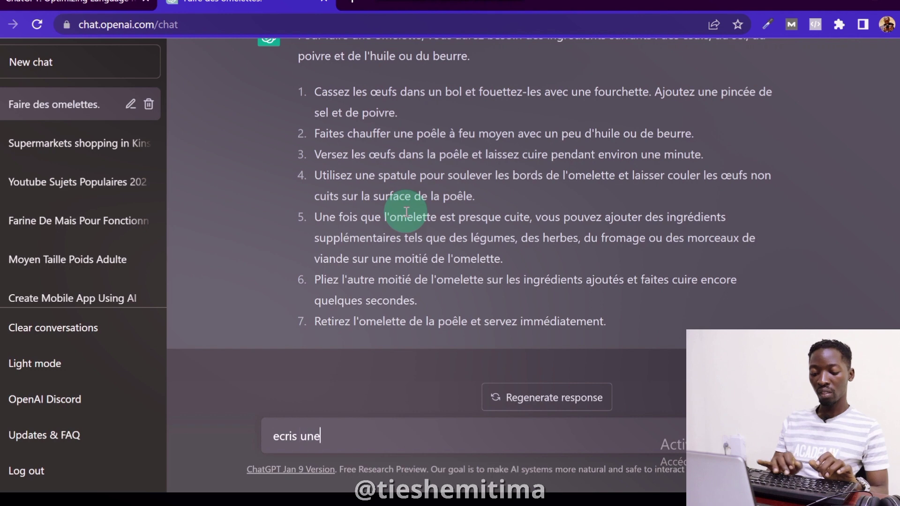
Send the prompt "ecris une histoire drole de mickael jackson qui croise le lion au kenya en plein safari".
{"action": "type", "text": "toire  de mickael jackson qui croise le lion au kenya en plein safari"}
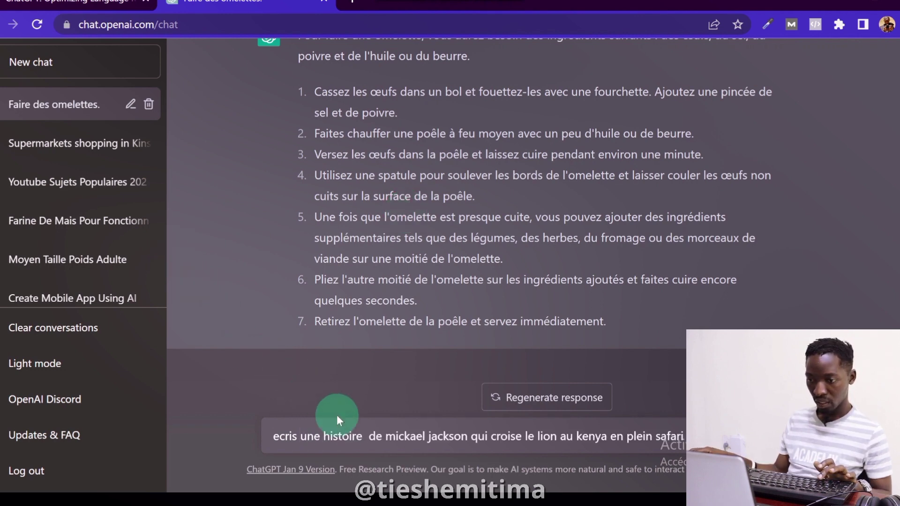
{"action": "left_click", "coordinate": [369, 438]}
{"action": "type", "text": "drole"}
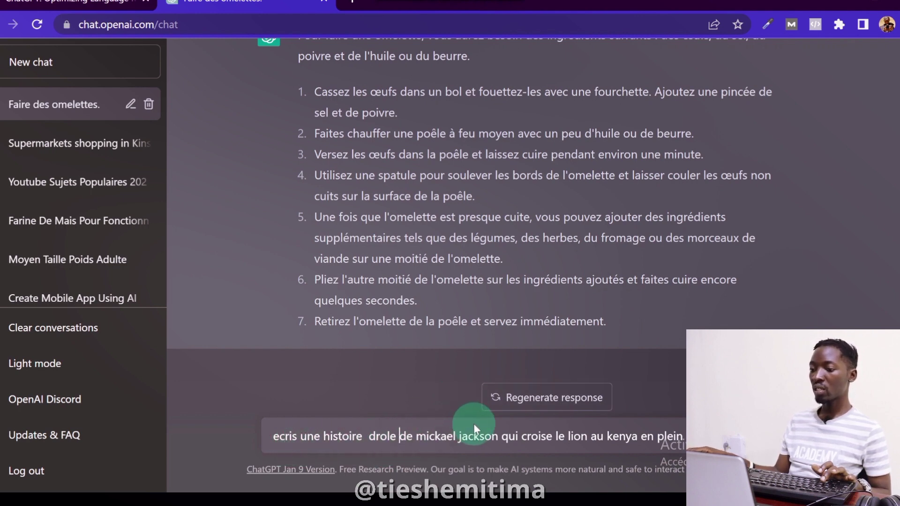
{"action": "left_click", "coordinate": [579, 444]}
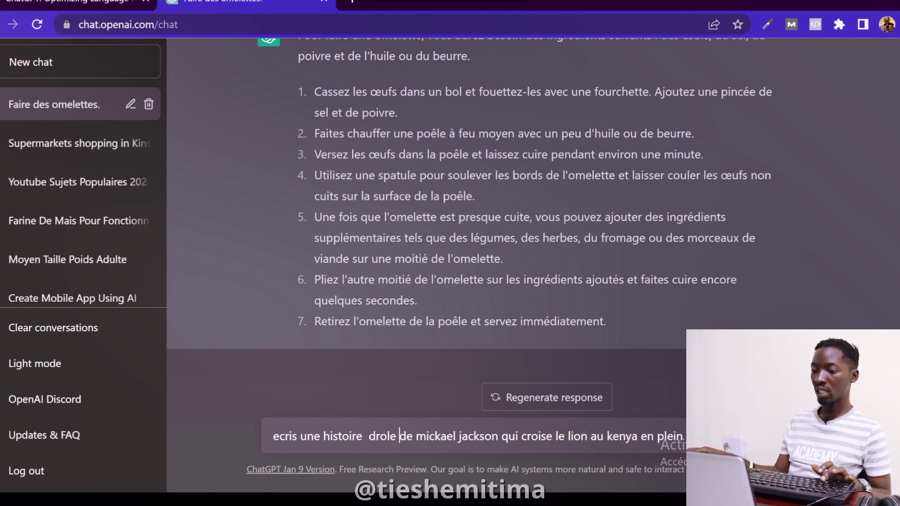
{"action": "key", "text": "Return"}
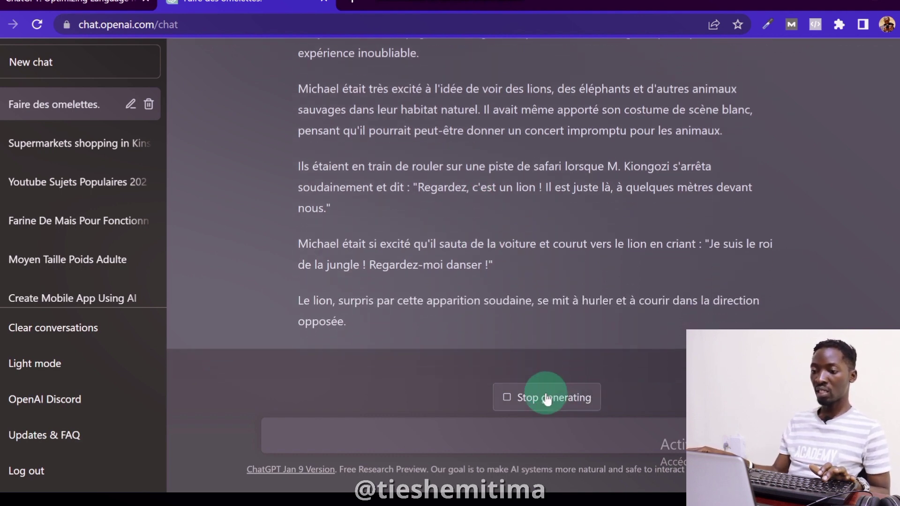
Stop generating the safari story and read through the text from its opening paragraph.
{"action": "left_click", "coordinate": [548, 397]}
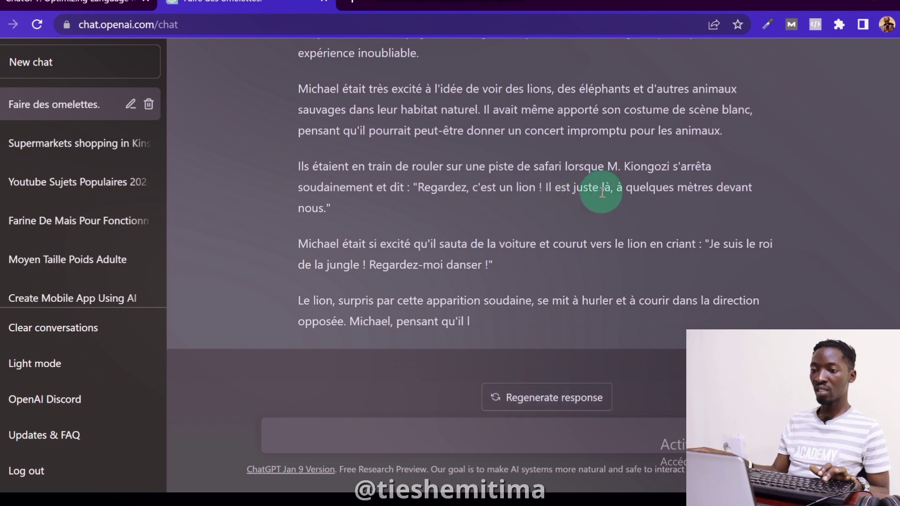
{"action": "scroll", "coordinate": [474, 277], "scroll_direction": "up", "scroll_amount": 3}
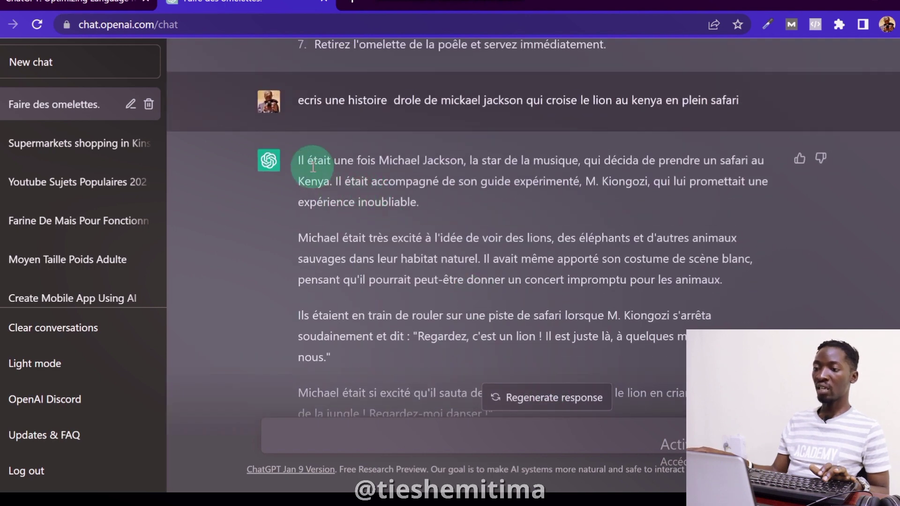
{"action": "scroll", "coordinate": [550, 260], "scroll_direction": "down", "scroll_amount": 2}
{"action": "scroll", "coordinate": [550, 260], "scroll_direction": "down", "scroll_amount": 2}
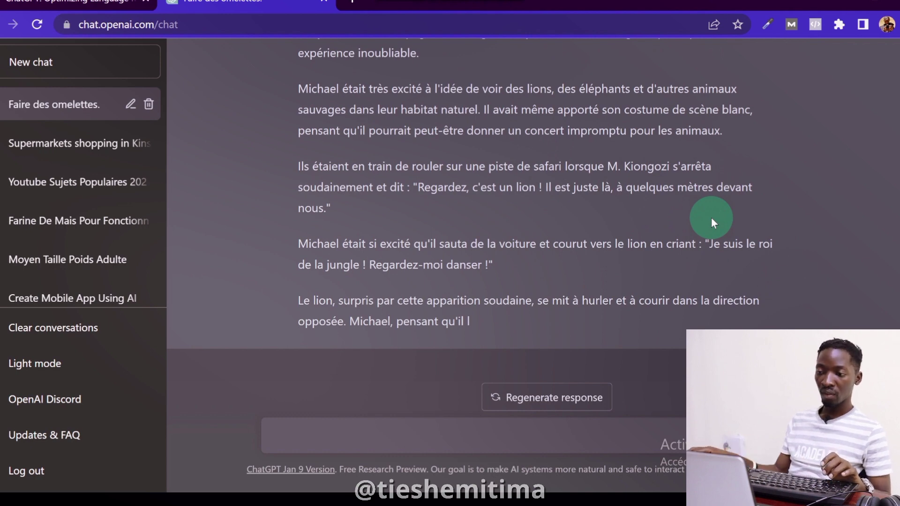
Send the prompt "fais moi 2 idées de business en argo alimentaire qui seront rentables en afrique francophone".
{"action": "left_click", "coordinate": [497, 431]}
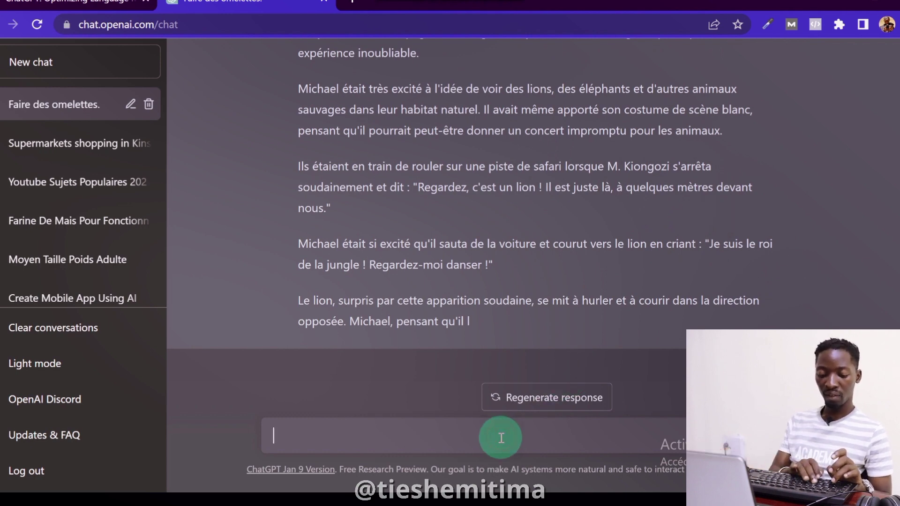
{"action": "type", "text": "fais moi 2 idées de business en argo alimentaire qui seront rentables en afrique francophone"}
{"action": "key", "text": "Return"}
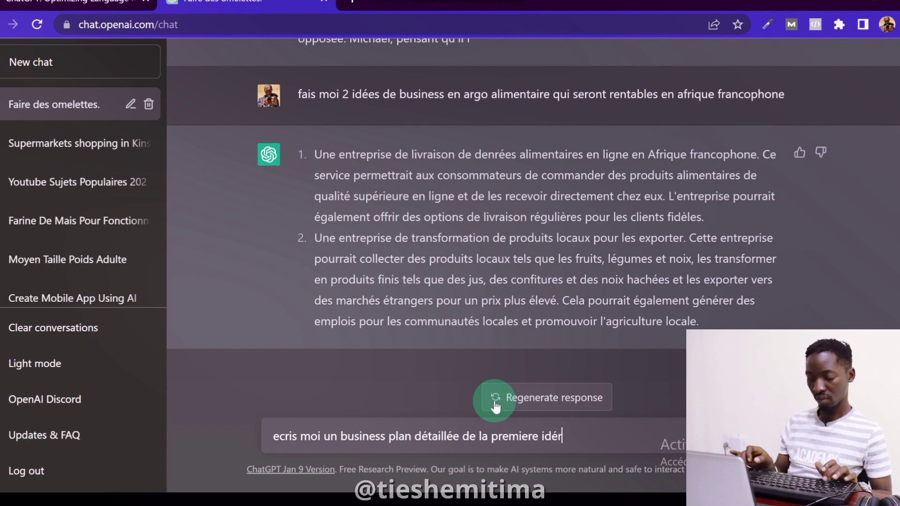
Send the prompt "ecris moi un business plan détaillée de la premiere idée" and read through the generated plan.
{"action": "key", "text": "Return"}
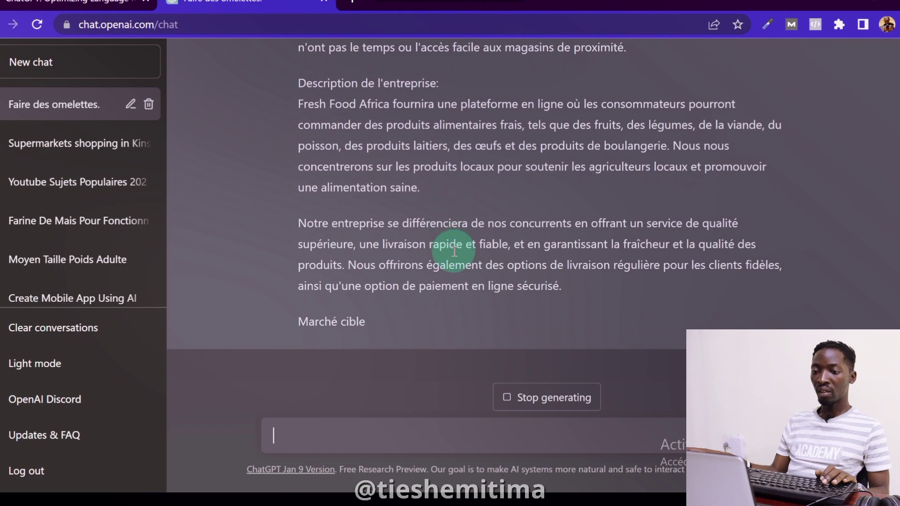
{"action": "scroll", "coordinate": [392, 217], "scroll_direction": "up", "scroll_amount": 6}
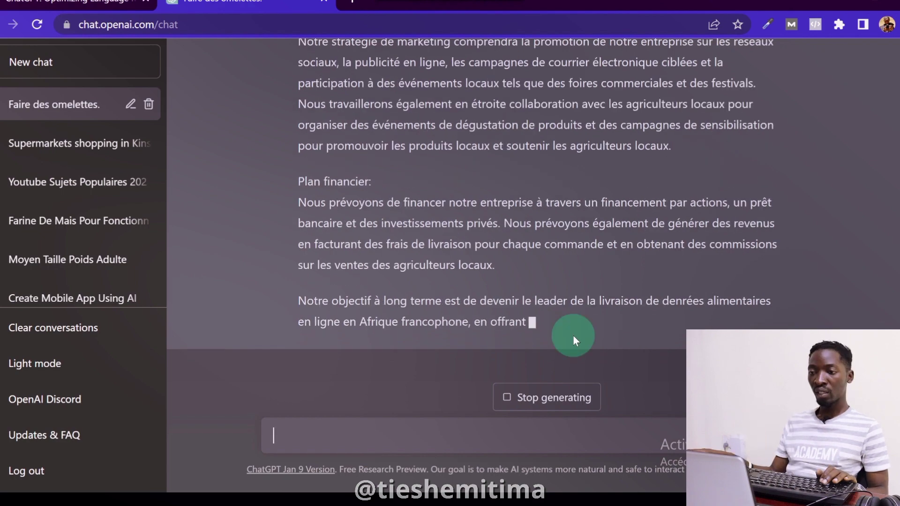
{"action": "scroll", "coordinate": [573, 336], "scroll_direction": "up", "scroll_amount": 15}
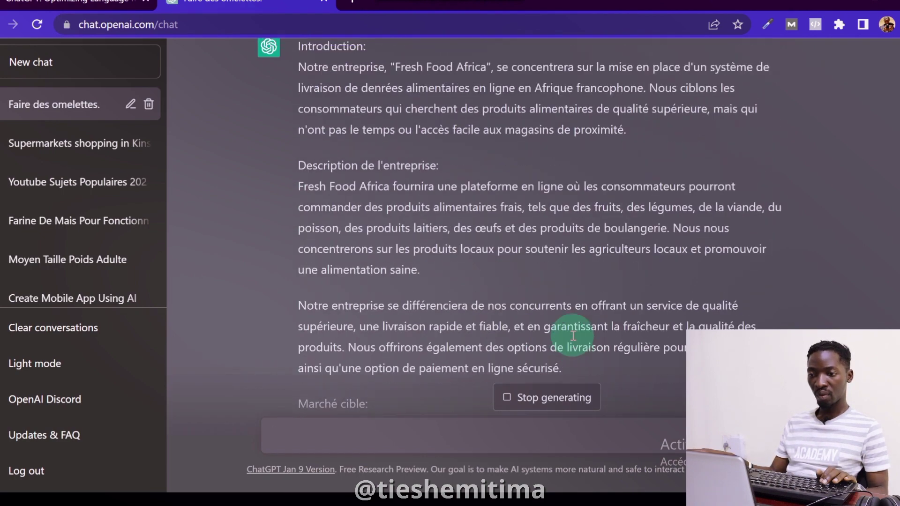
{"action": "scroll", "coordinate": [572, 336], "scroll_direction": "down", "scroll_amount": 4}
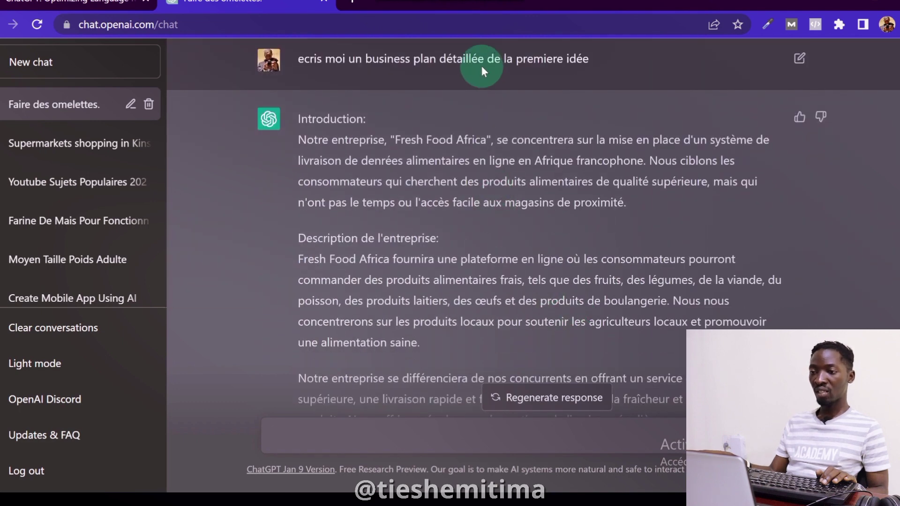
{"action": "scroll", "coordinate": [418, 432], "scroll_direction": "down", "scroll_amount": 10}
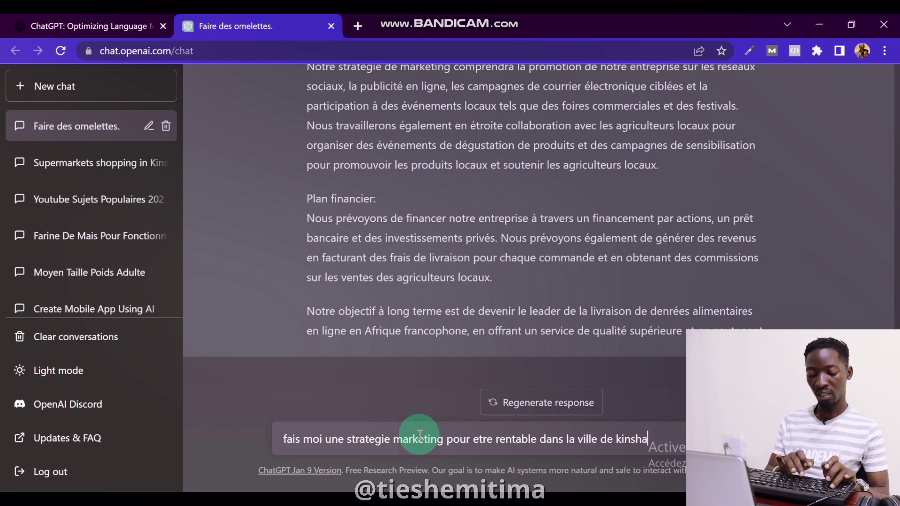
Send the prompt "fais moi une strategie marketing pour etre rentable dans la ville de kinshasa" and review the conversation back to the business ideas.
{"action": "key", "text": "Return"}
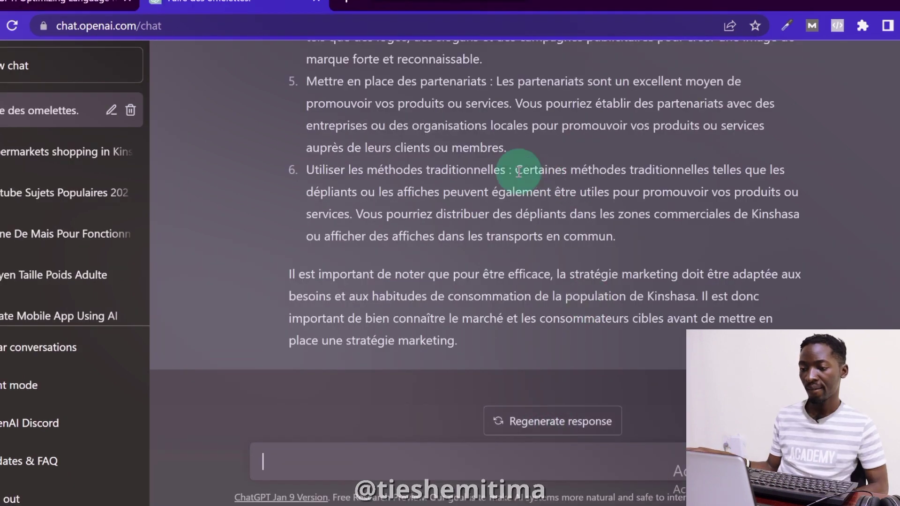
{"action": "scroll", "coordinate": [468, 251], "scroll_direction": "up", "scroll_amount": 15}
{"action": "scroll", "coordinate": [477, 251], "scroll_direction": "up", "scroll_amount": 4}
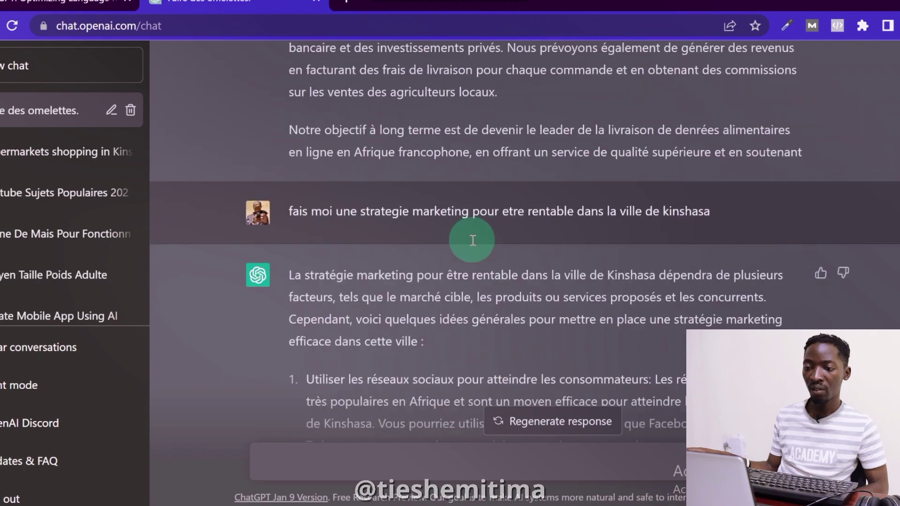
{"action": "scroll", "coordinate": [519, 258], "scroll_direction": "up", "scroll_amount": 15}
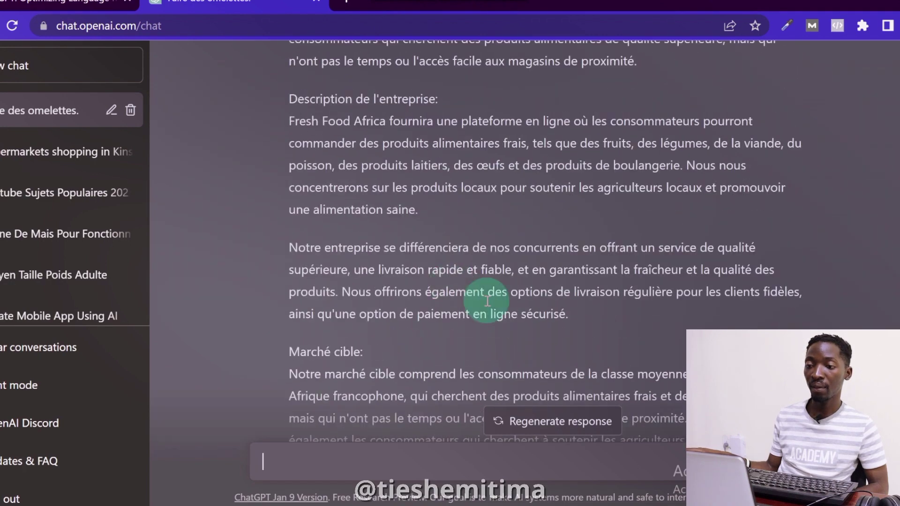
{"action": "scroll", "coordinate": [489, 159], "scroll_direction": "up", "scroll_amount": 8}
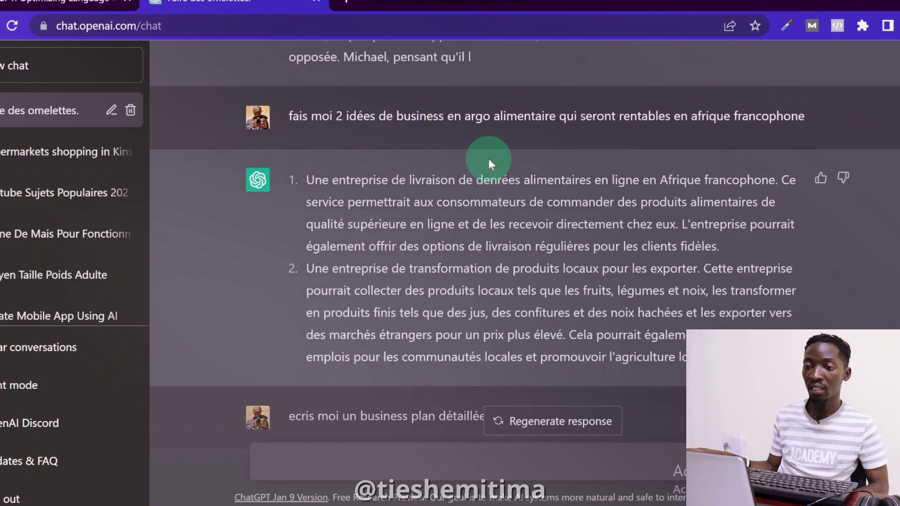
Examine the start of the answer containing the HTML home page example for Fresh Food Africa.
{"action": "scroll", "coordinate": [479, 207], "scroll_direction": "down", "scroll_amount": 10}
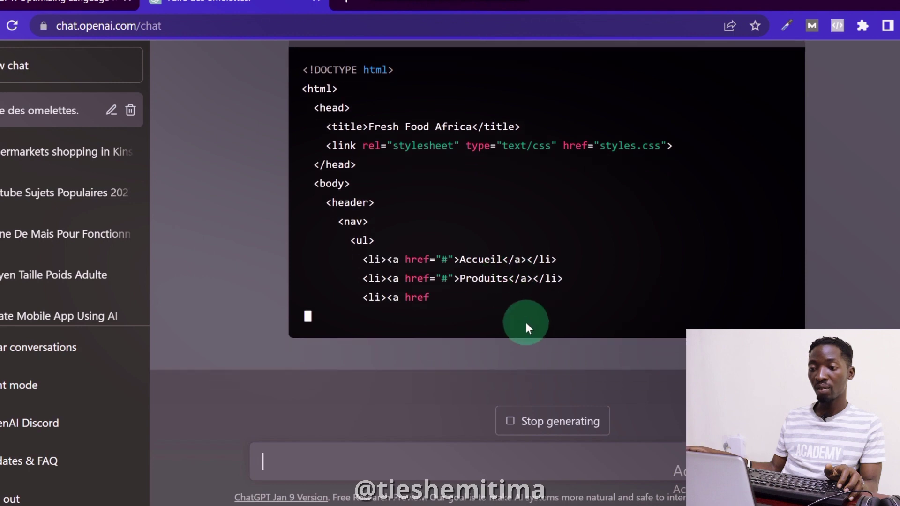
{"action": "scroll", "coordinate": [759, 313], "scroll_direction": "up", "scroll_amount": 4}
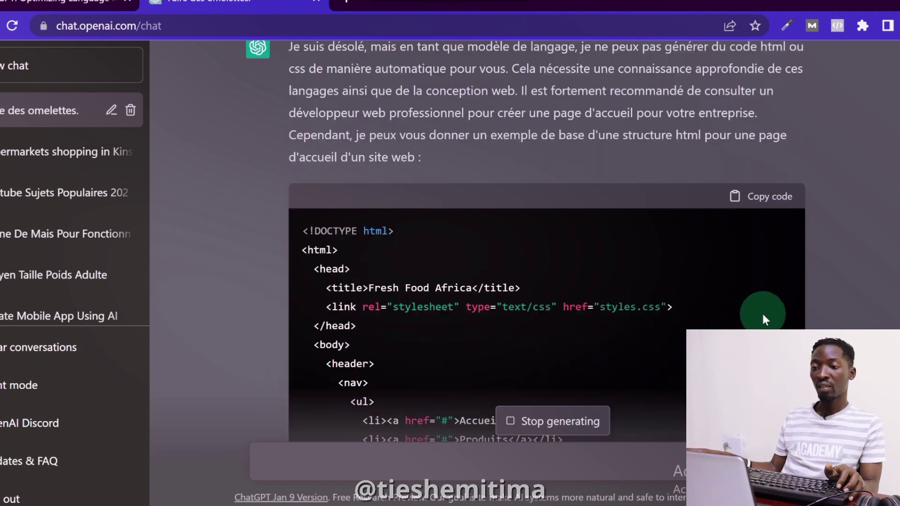